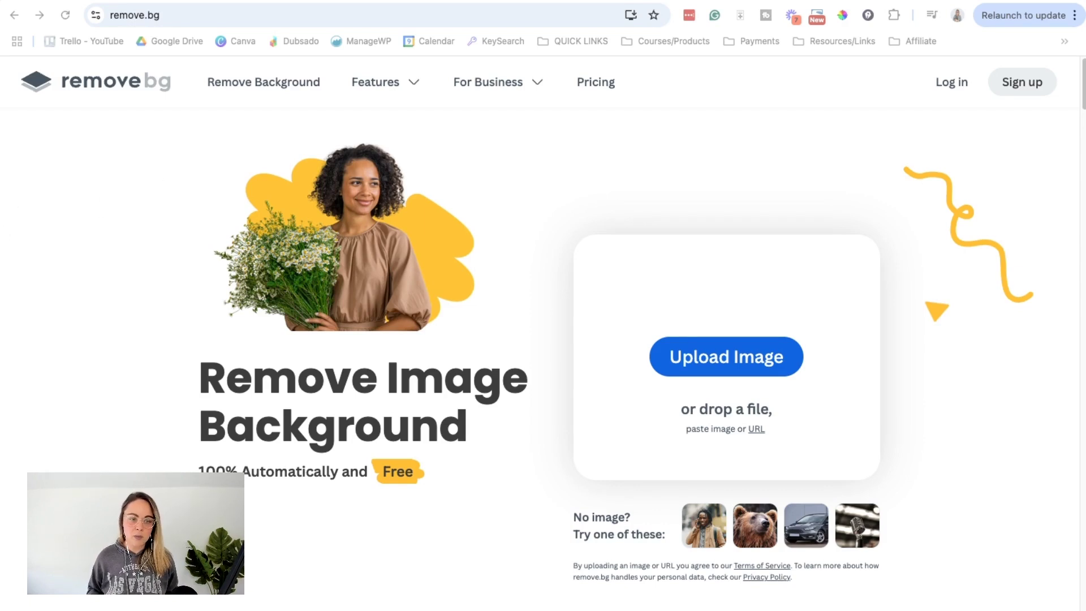
Step: Drop the couch photo from Finder onto remove.bg to strip its background
drag(113, 296, 640, 333)
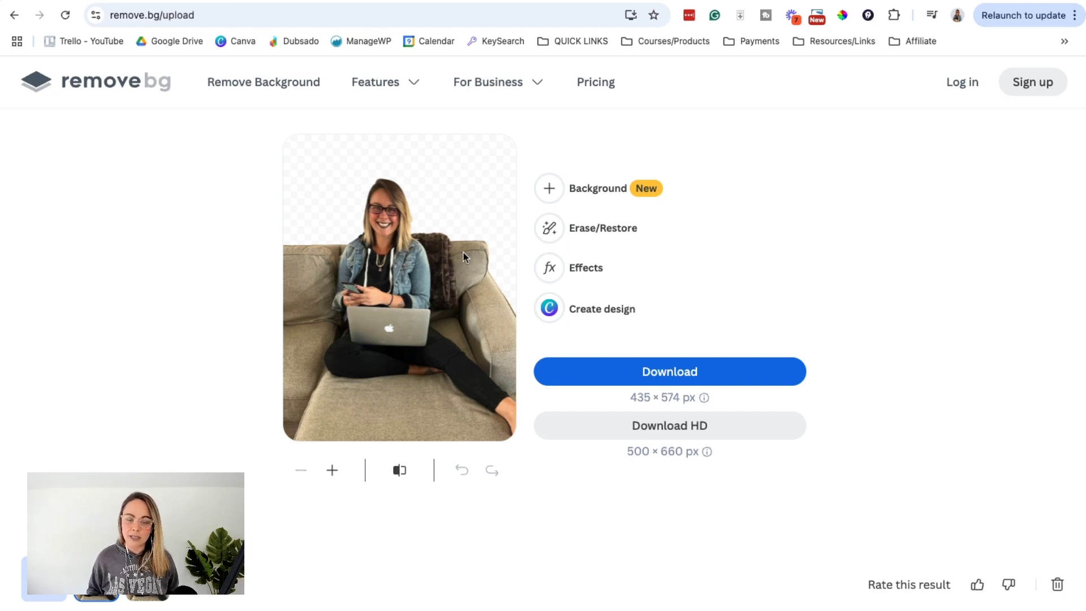
Step: Erase the couch below her shoulder, along the bottom edge and up the left side
click(552, 228)
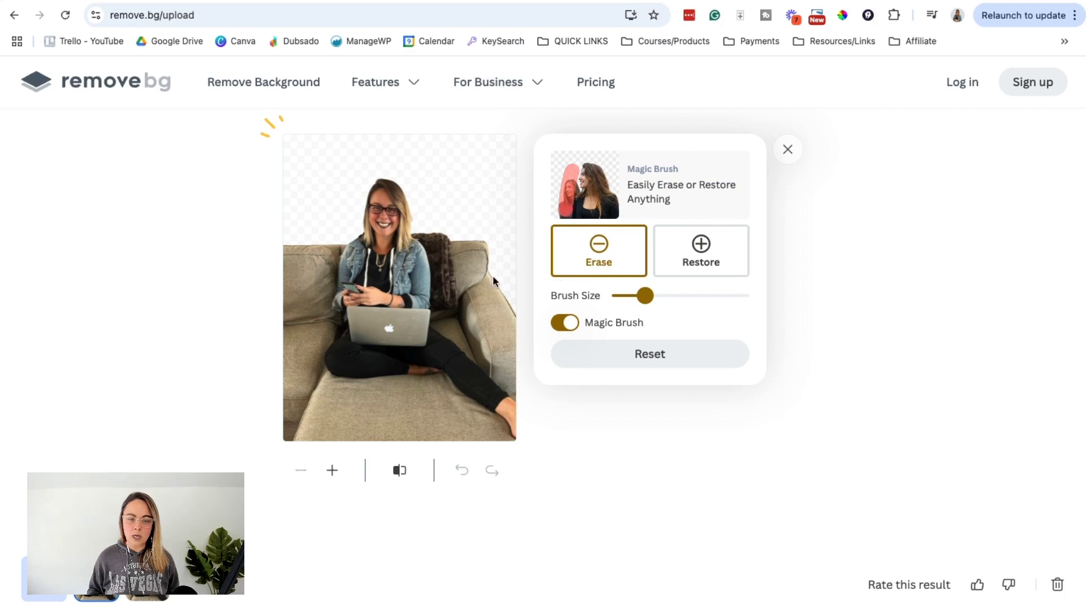
mouse_move(325, 252)
mouse_down()
mouse_move(325, 318)
mouse_move(308, 345)
mouse_move(321, 380)
mouse_move(447, 405)
mouse_up()
mouse_move(489, 439)
mouse_down()
mouse_move(389, 428)
mouse_move(293, 434)
mouse_move(428, 449)
mouse_move(435, 419)
mouse_move(384, 408)
mouse_up()
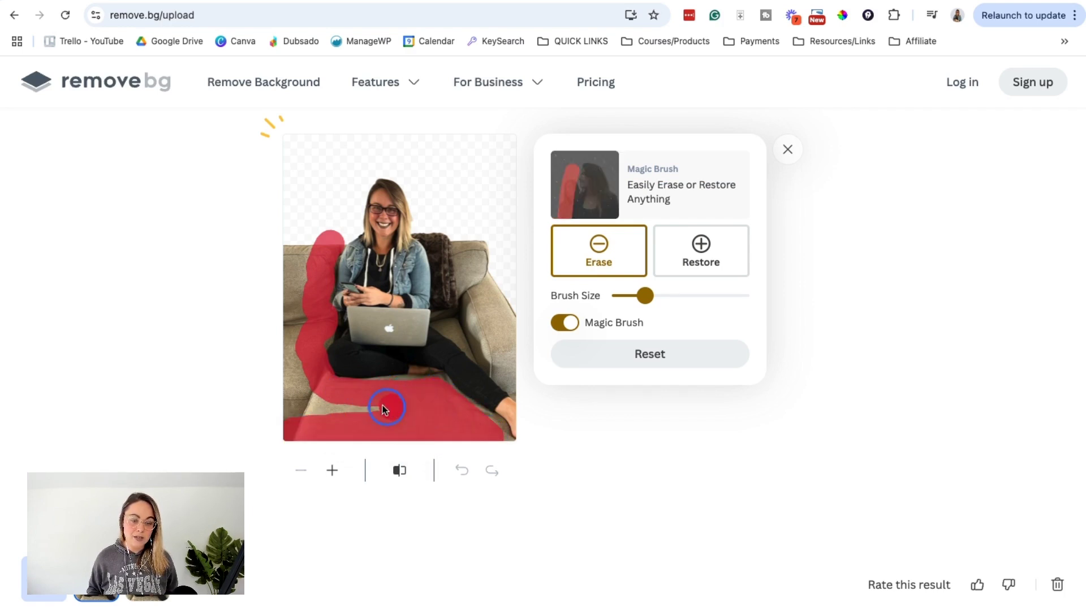
mouse_move(308, 410)
mouse_down()
mouse_move(287, 393)
mouse_move(286, 251)
mouse_move(296, 245)
mouse_move(306, 388)
mouse_up()
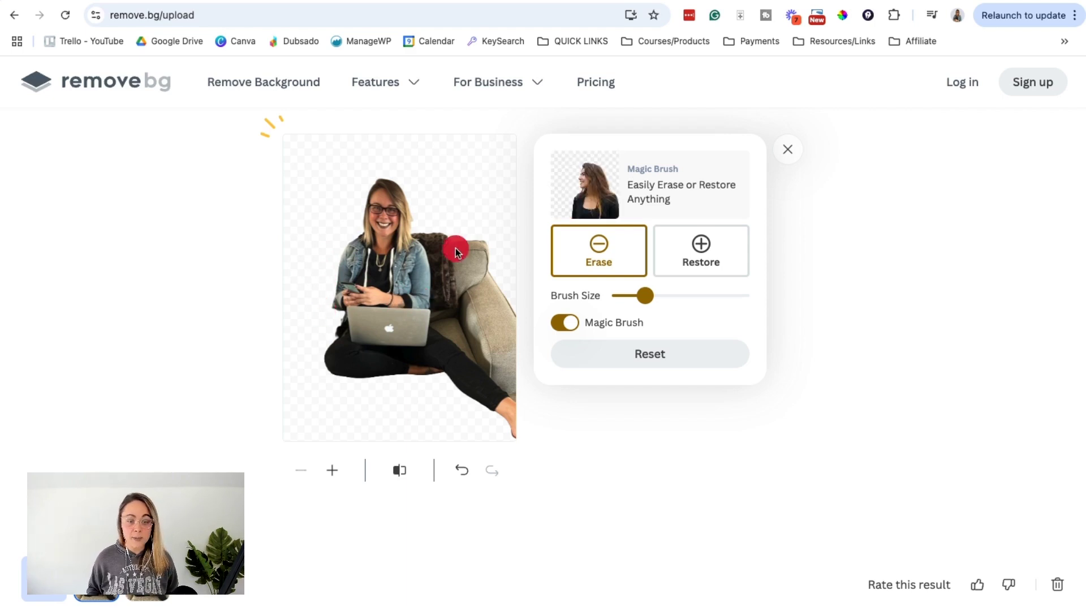
Step: Erase the pillow beside her head and down along its edge
mouse_move(423, 228)
mouse_down()
mouse_move(440, 236)
mouse_move(443, 258)
mouse_up()
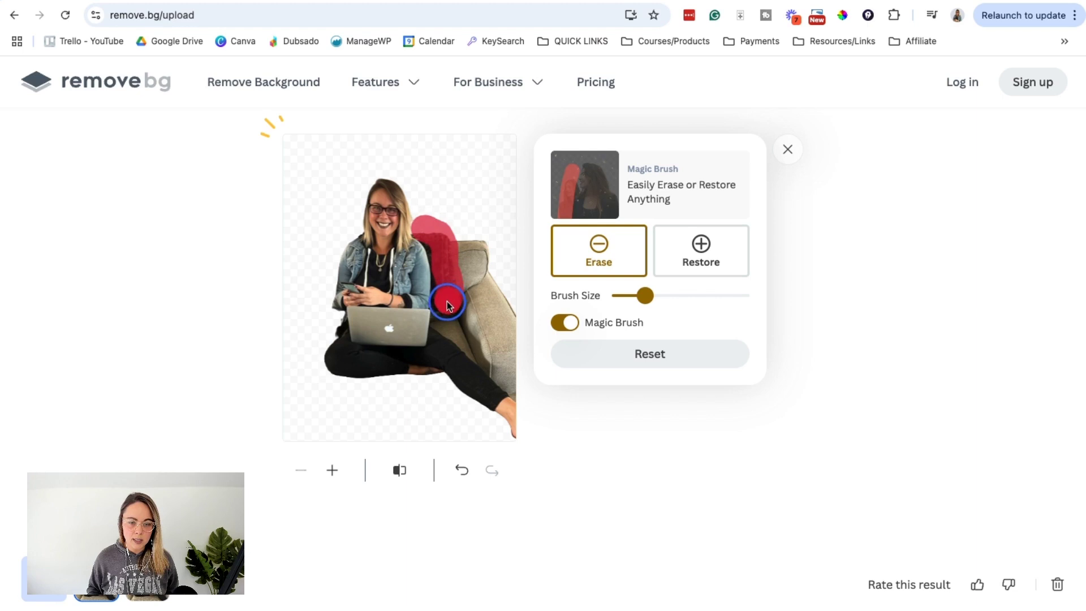
drag(447, 301, 446, 313)
mouse_move(485, 349)
mouse_down()
mouse_move(516, 379)
mouse_move(499, 329)
mouse_move(465, 301)
mouse_move(457, 263)
mouse_move(492, 308)
mouse_move(482, 245)
mouse_move(516, 324)
mouse_up()
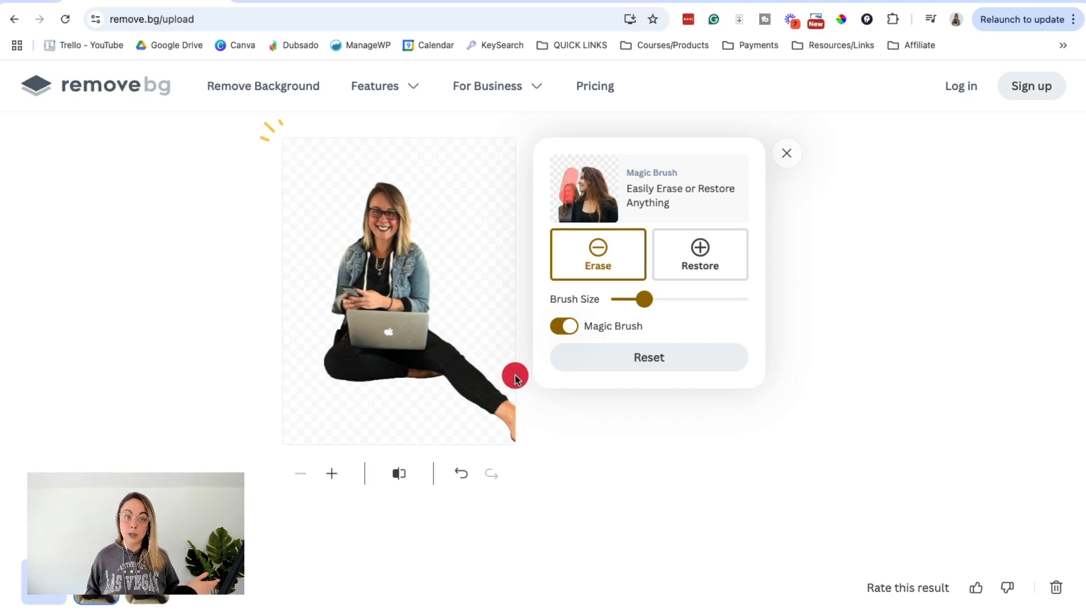
Step: Switch the brush to Restore, enlarge it slightly, and close the Erase/Restore panel
click(691, 267)
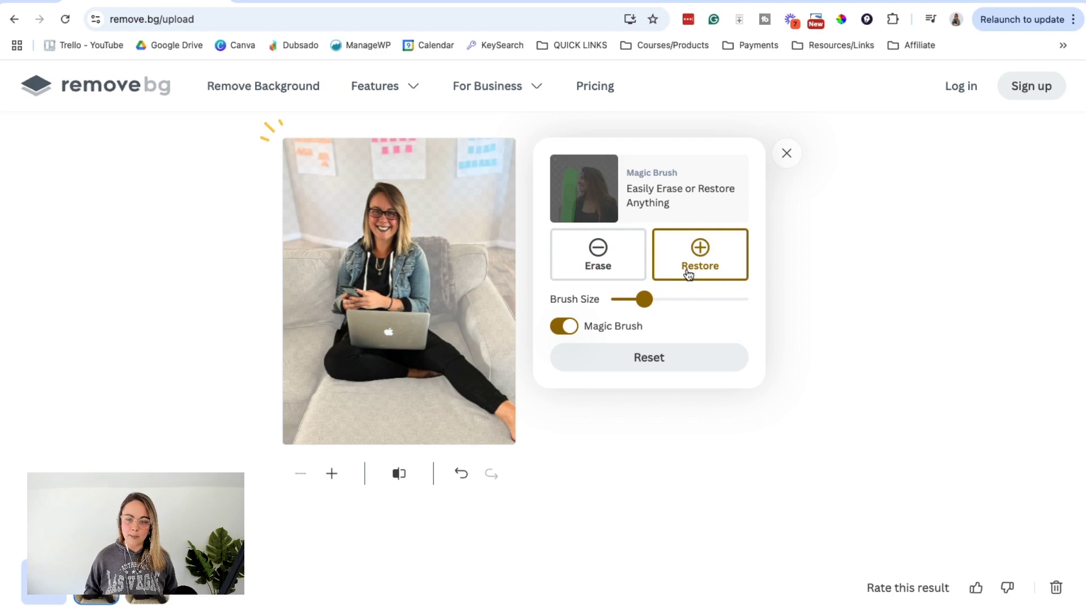
mouse_move(645, 295)
mouse_down()
mouse_move(681, 299)
mouse_move(650, 298)
mouse_up()
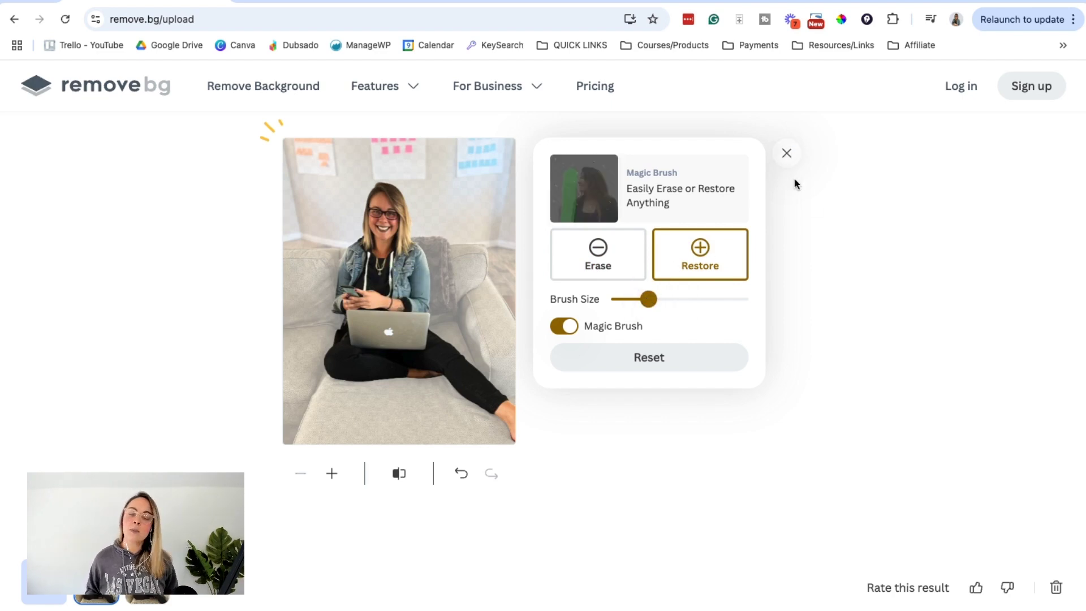
click(786, 152)
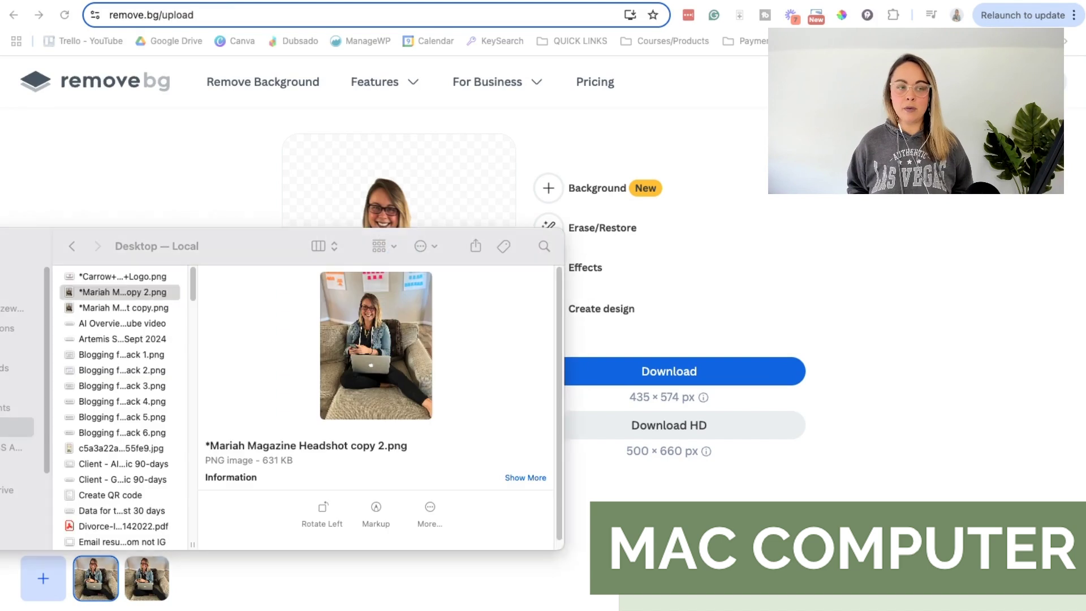
Step: Create a background-removed copy of the couch photo via Quick Actions, then reselect the original
drag(3, 235, 65, 175)
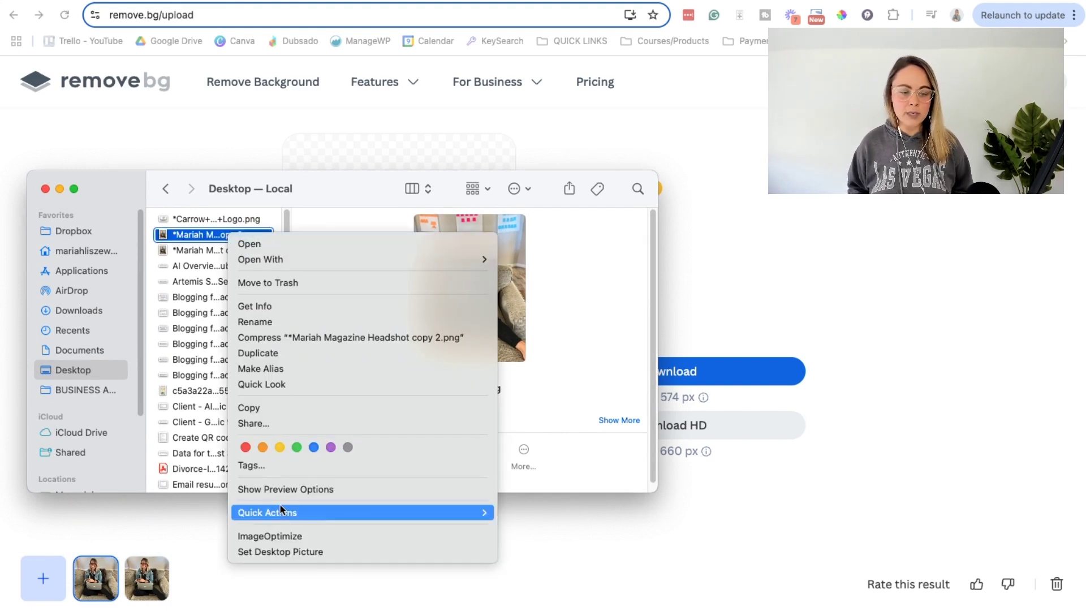
mouse_move(350, 514)
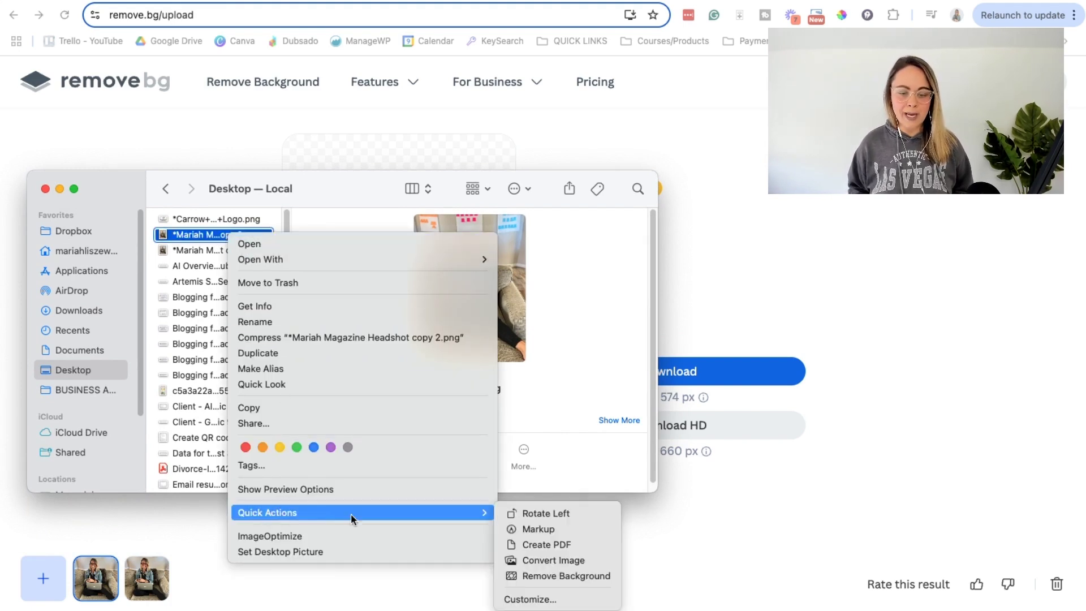
click(572, 574)
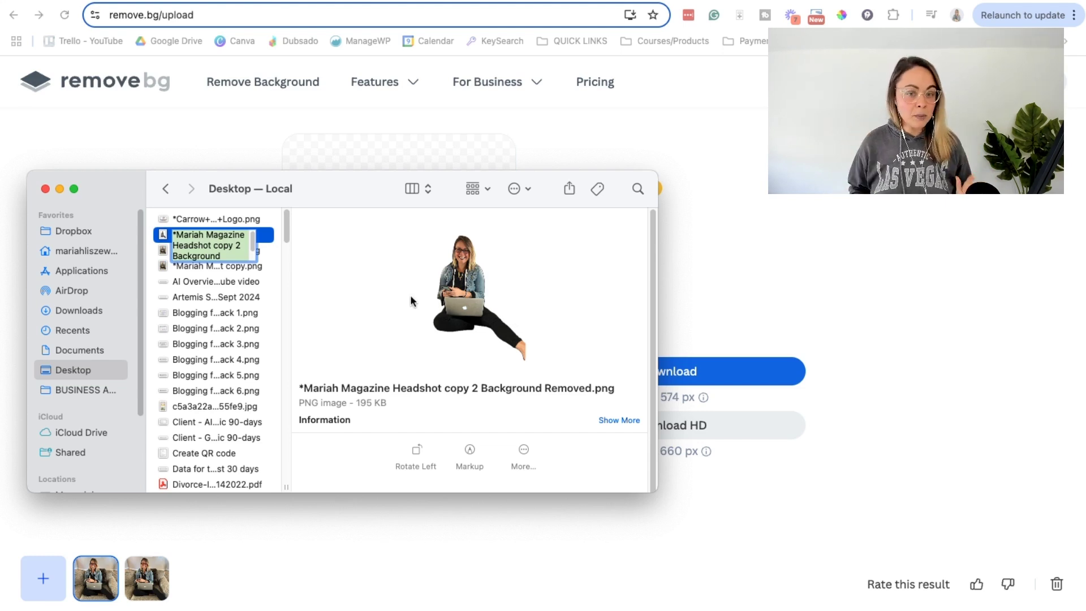
key(Return)
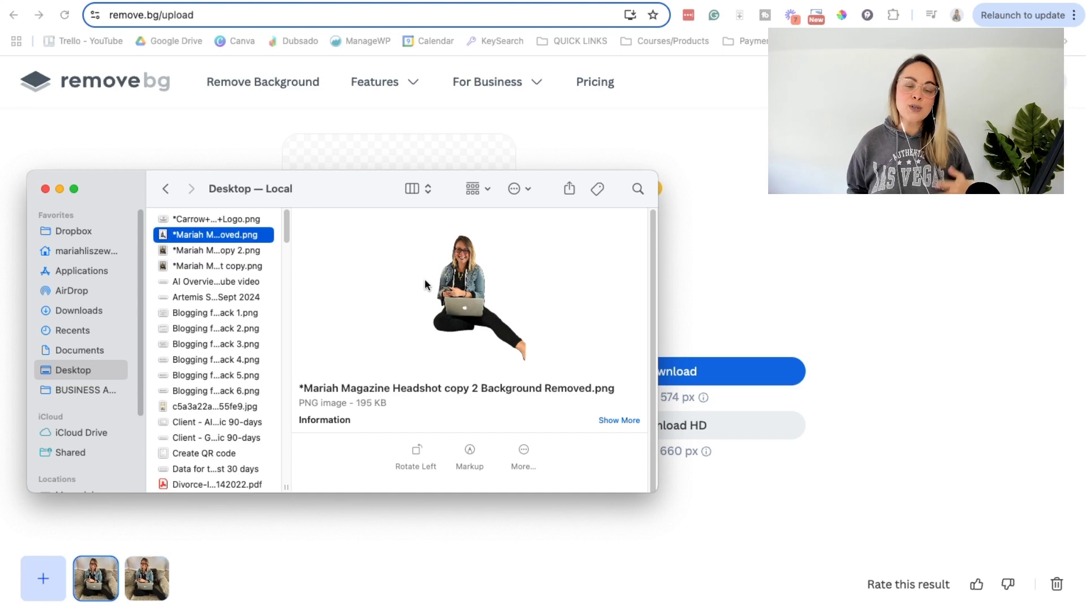
click(238, 253)
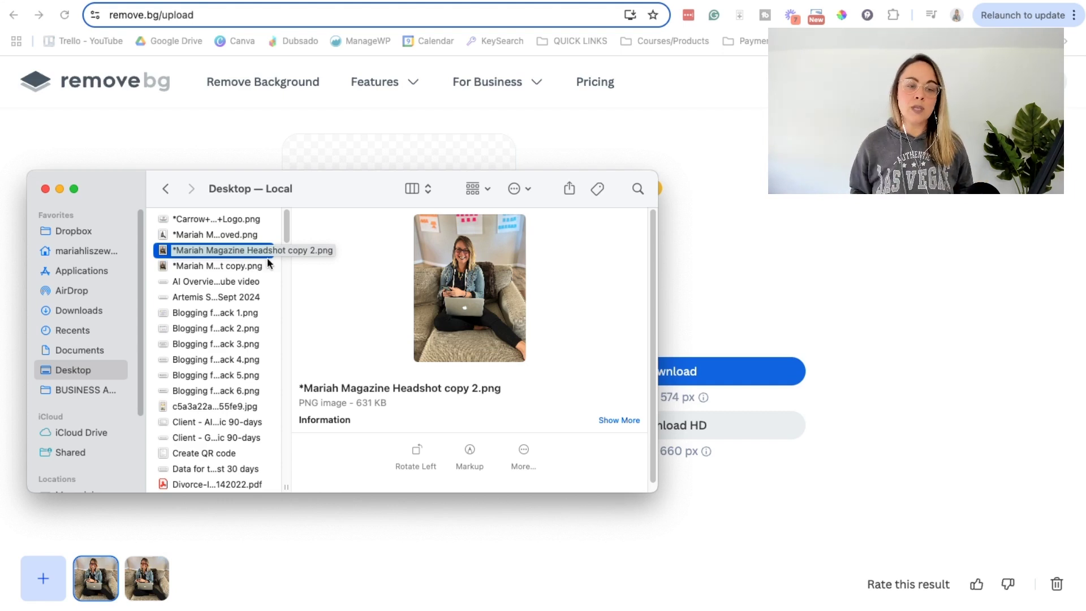
Step: Preview the original couch photo large and apply Remove Background from the tools menu
click(237, 253)
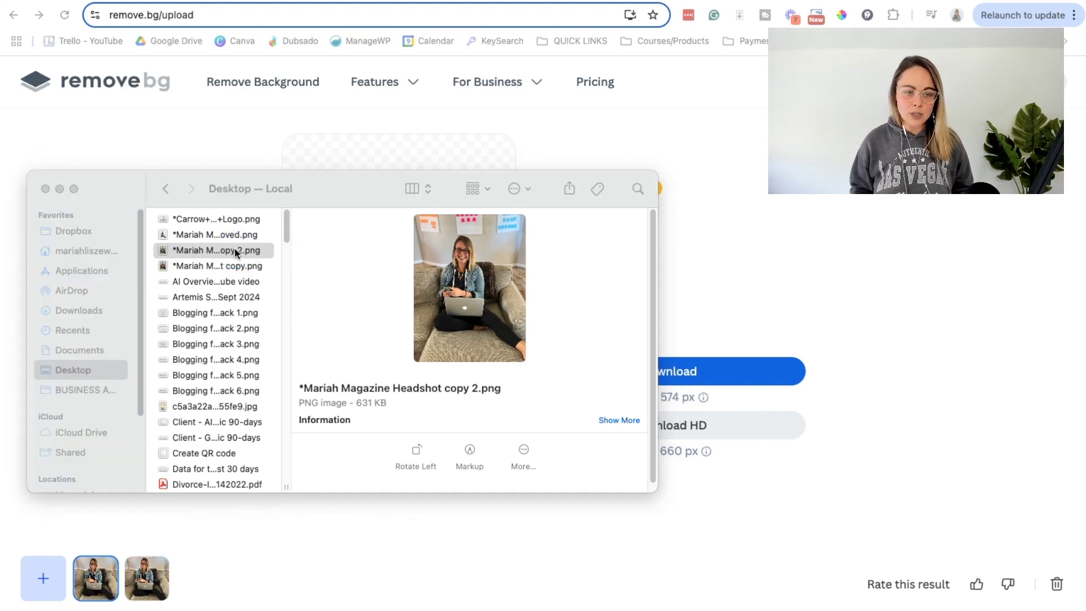
key(space)
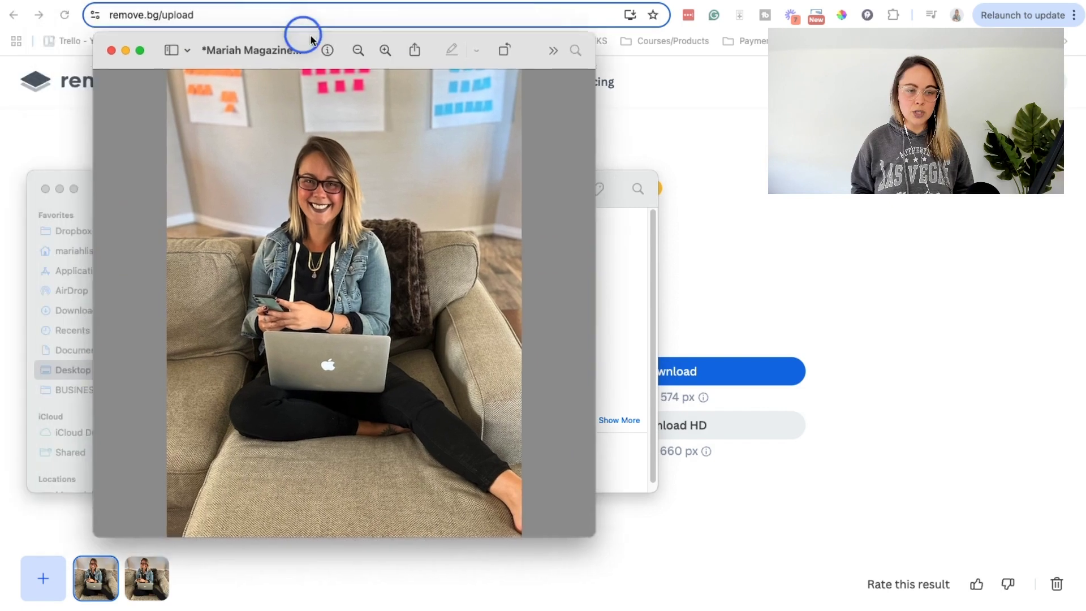
drag(300, 29, 422, 53)
click(135, 1)
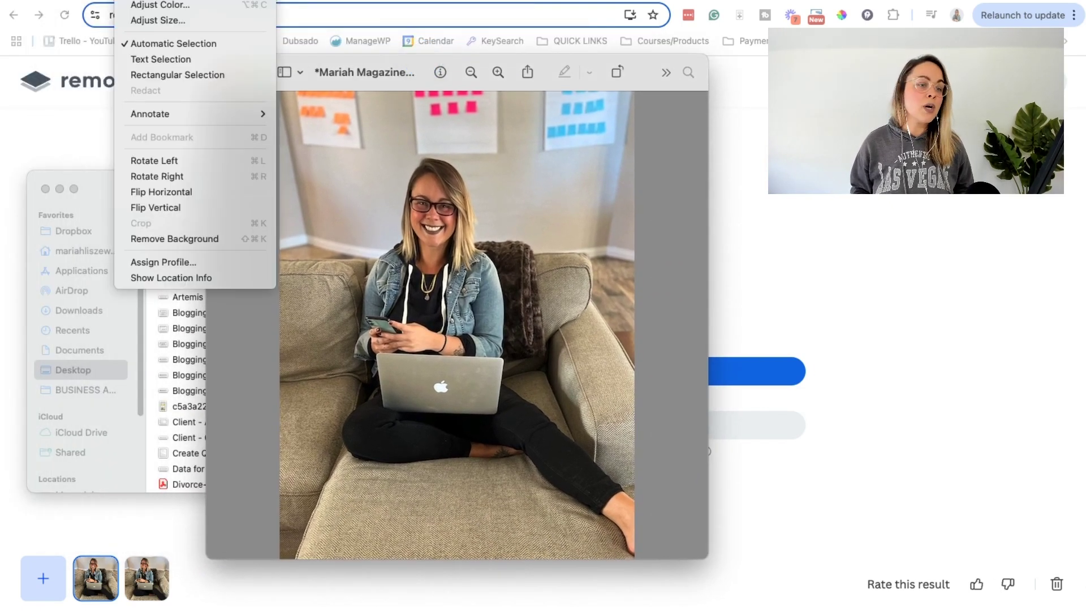
click(207, 242)
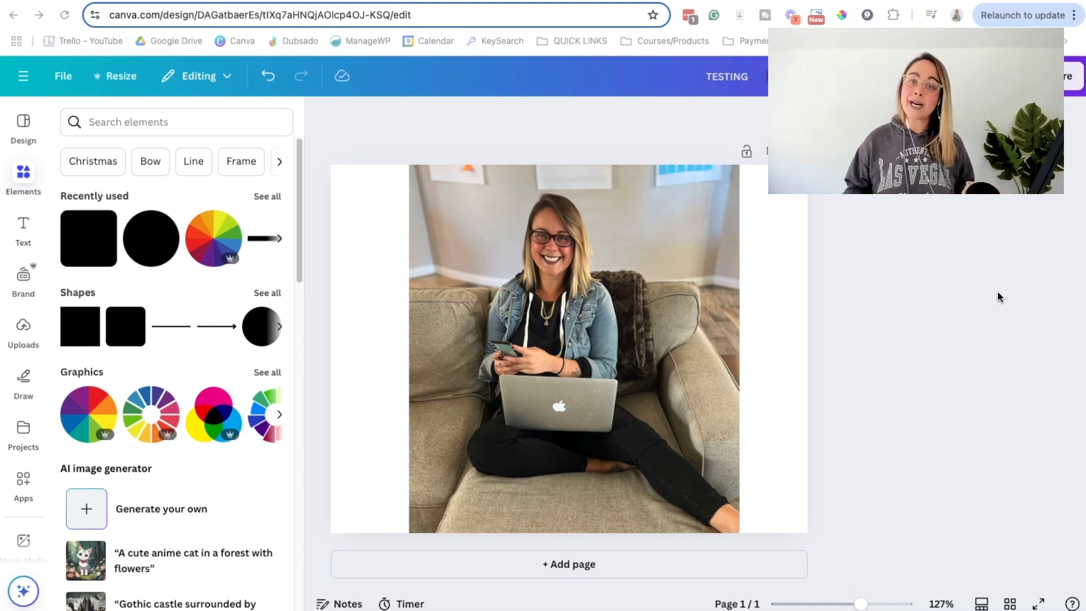
Step: Select the couch photo on the TESTING page and apply Canva's BG Remover to it
click(686, 242)
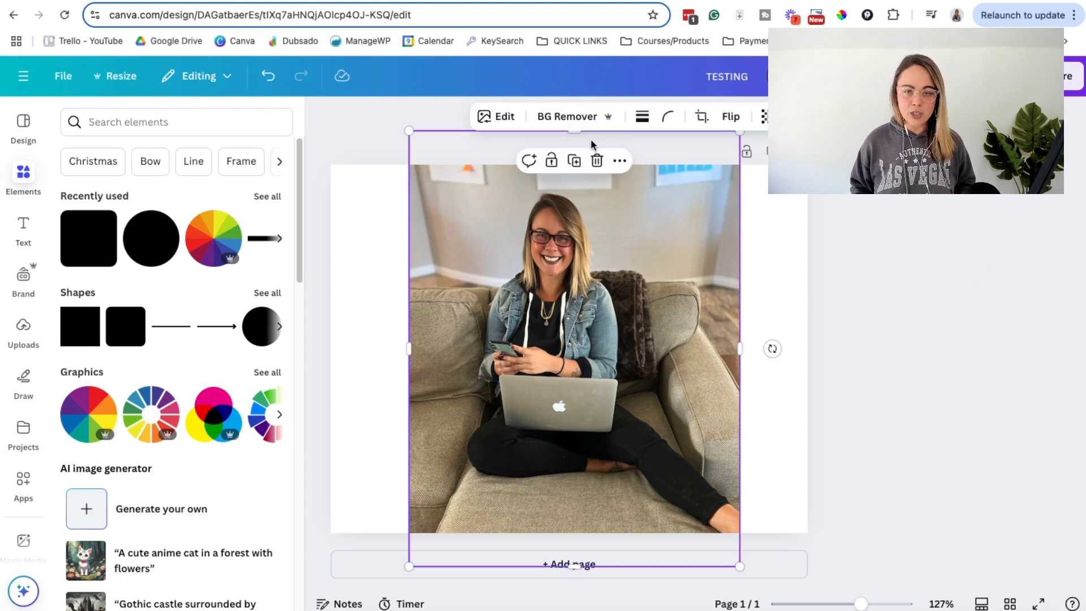
click(566, 119)
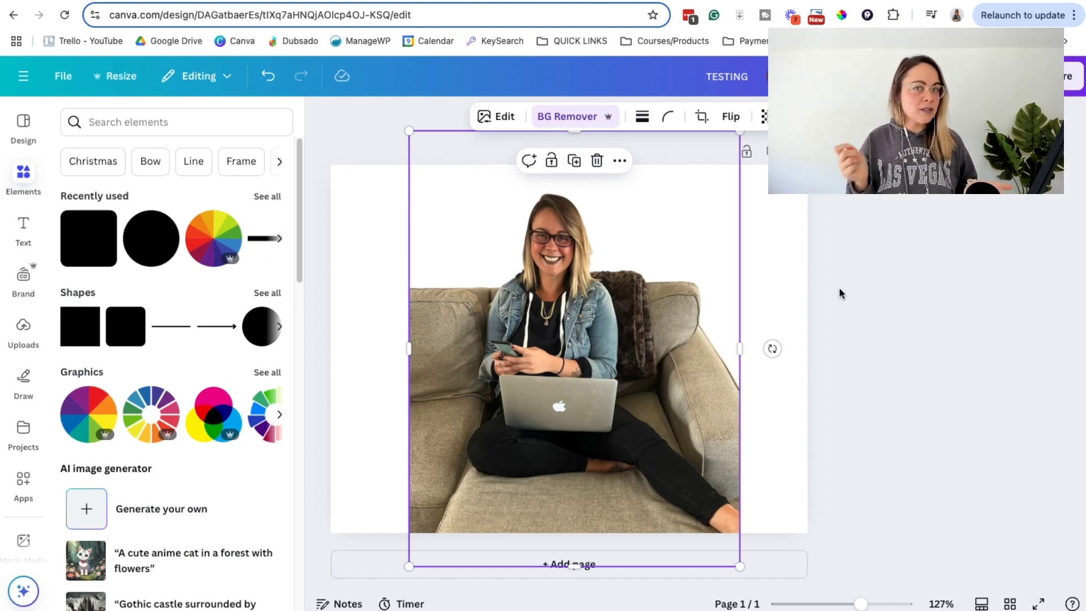
click(336, 1)
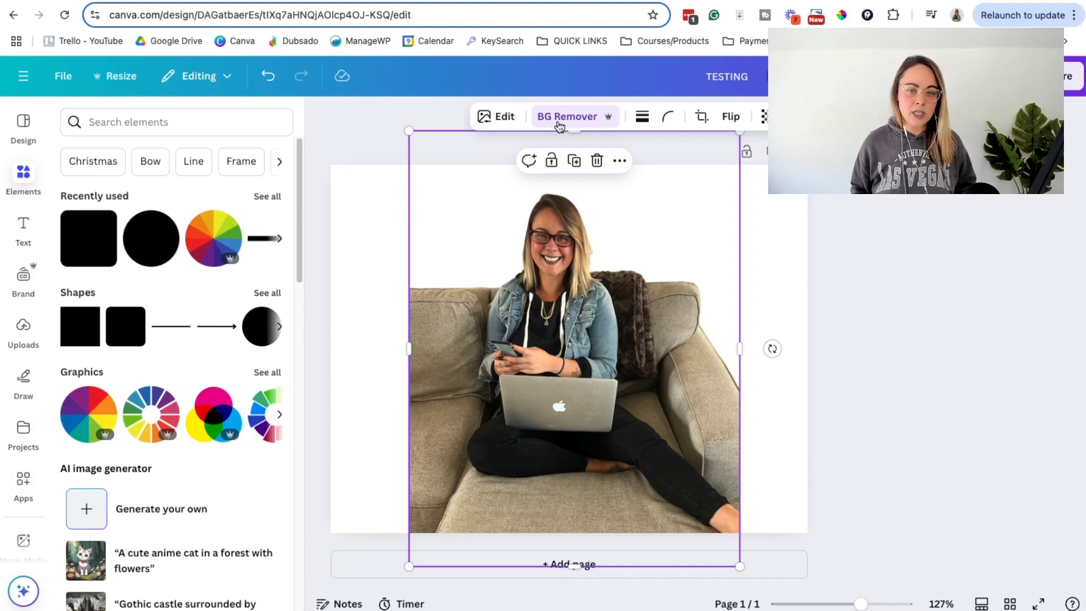
Step: Search Canva apps for 'remover', open Background Removit, and dismiss its file picker
click(25, 482)
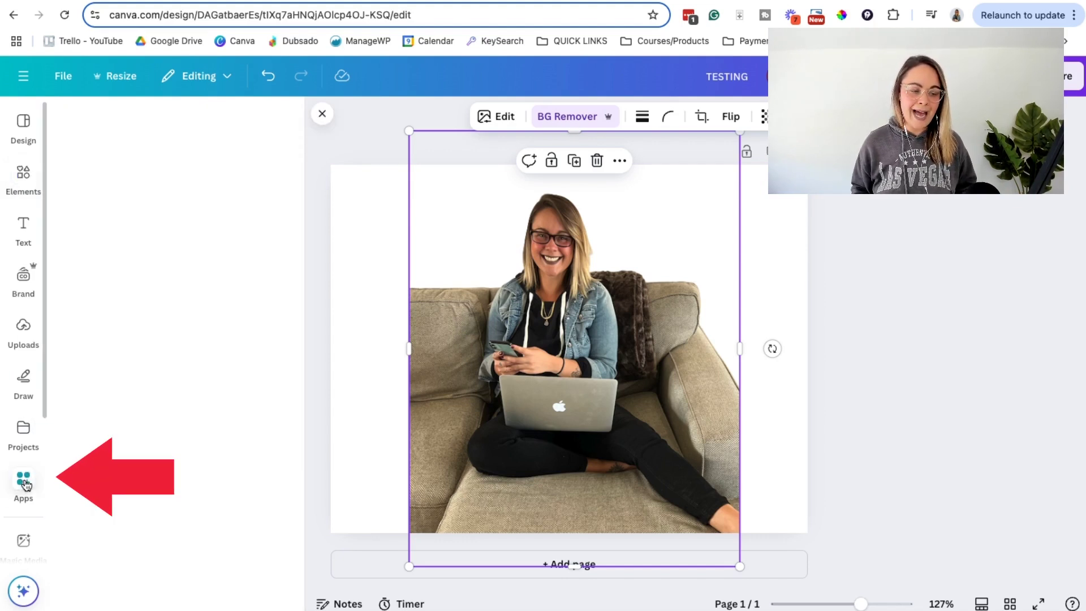
click(157, 121)
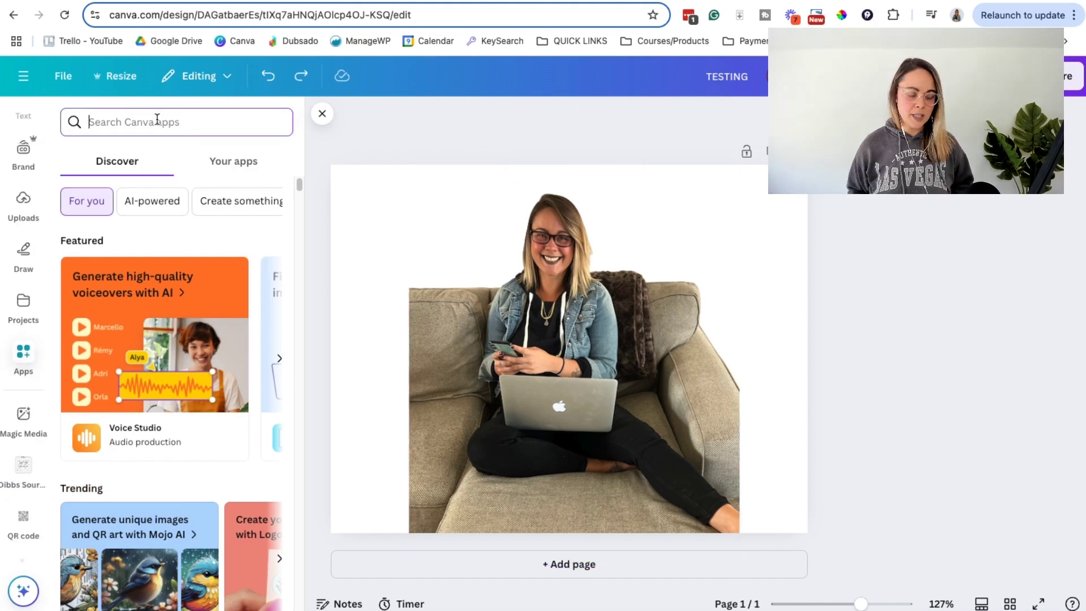
text(remover)
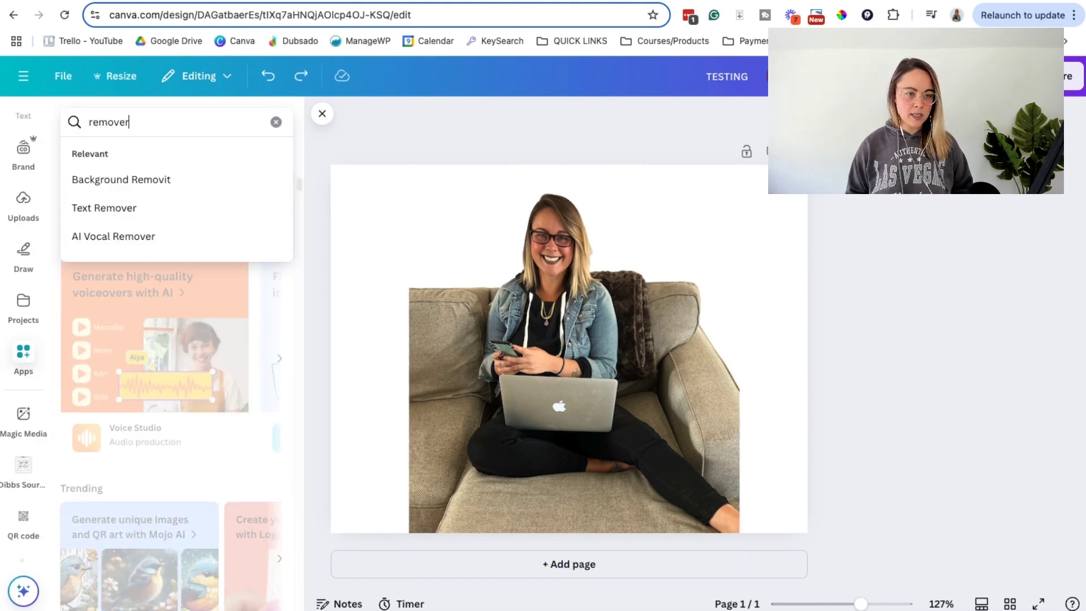
key(Return)
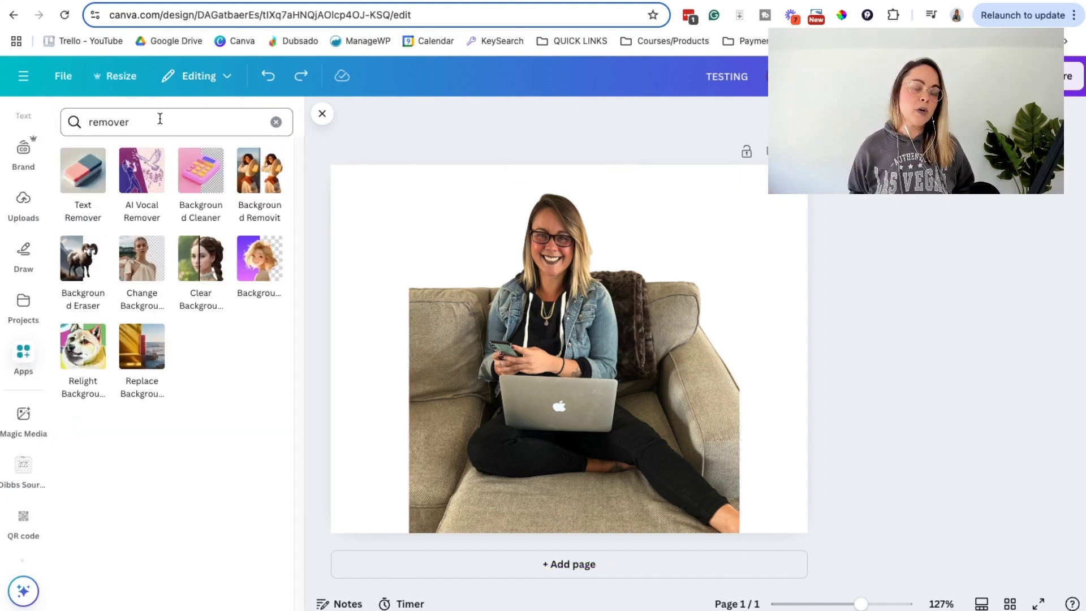
mouse_move(244, 182)
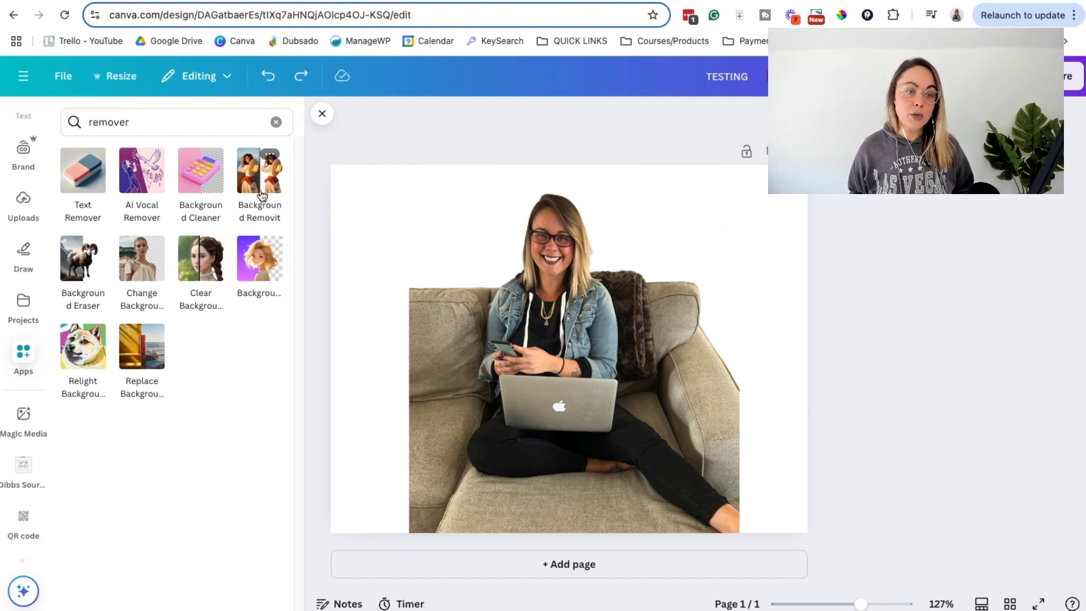
click(262, 194)
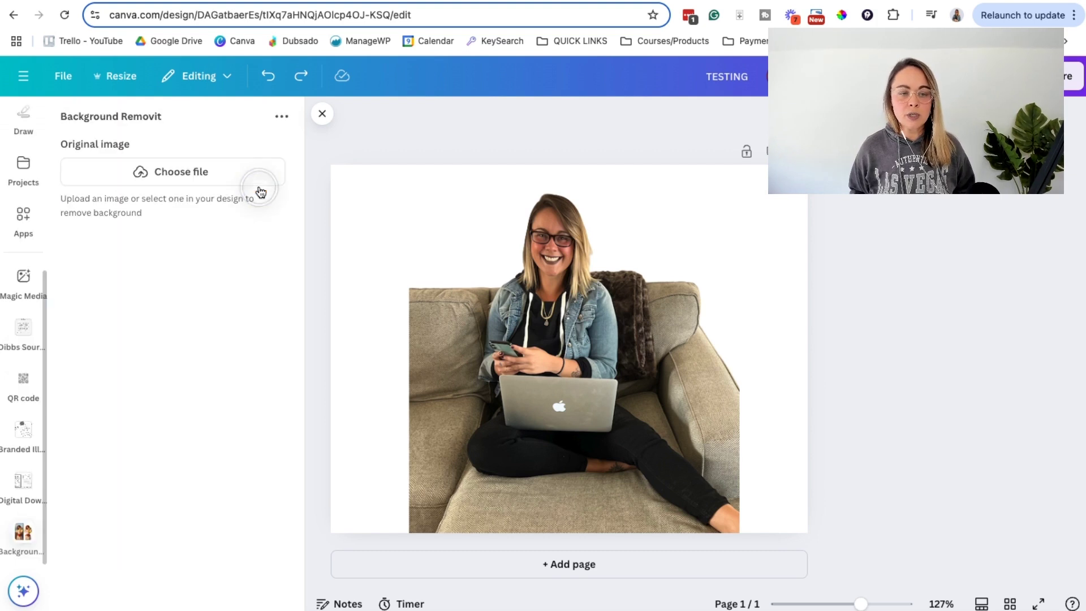
click(180, 172)
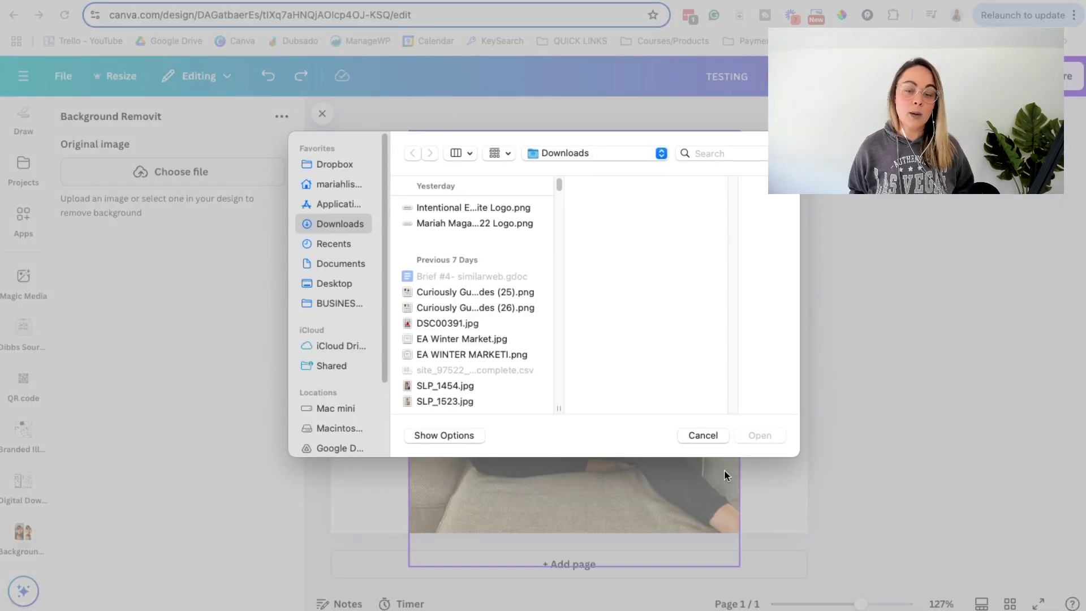
click(710, 432)
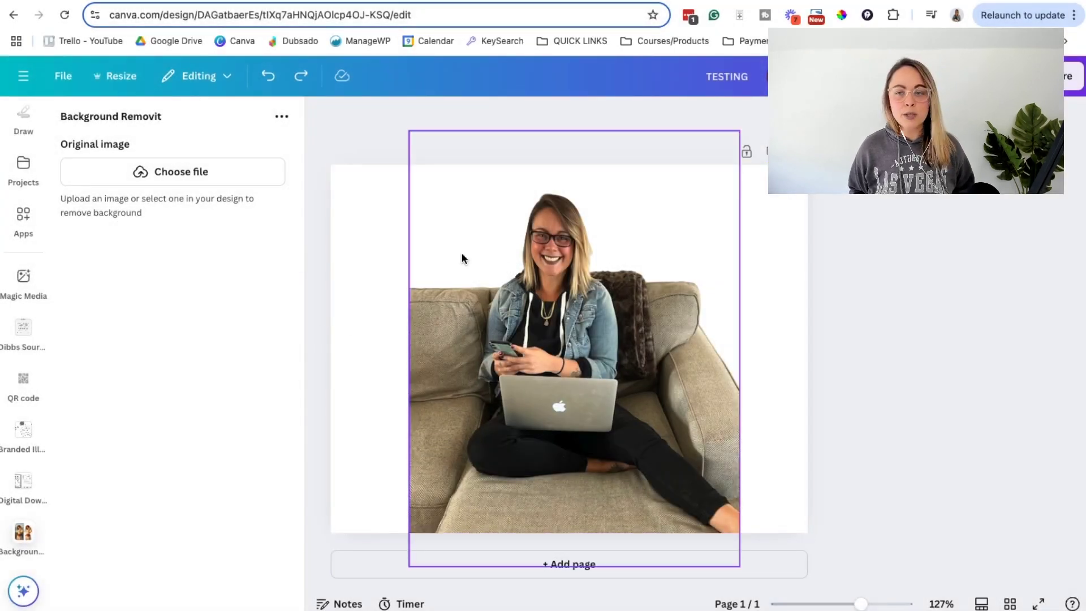